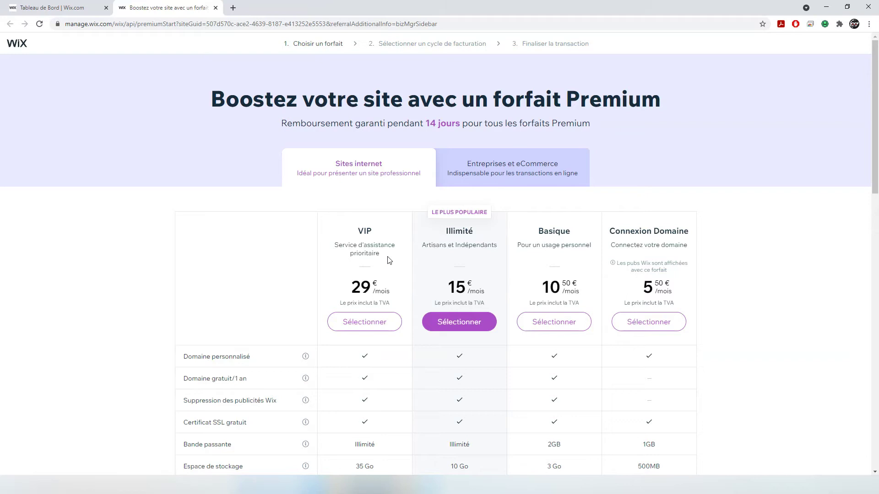
# Select the Business Basique plan under Entreprises et eCommerce with annual billing and go to checkout
pyautogui.click(515, 163)
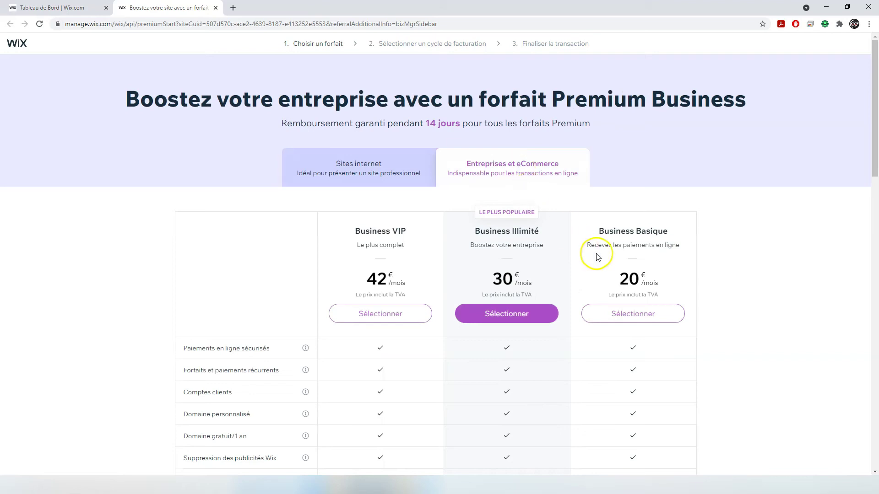
pyautogui.click(624, 320)
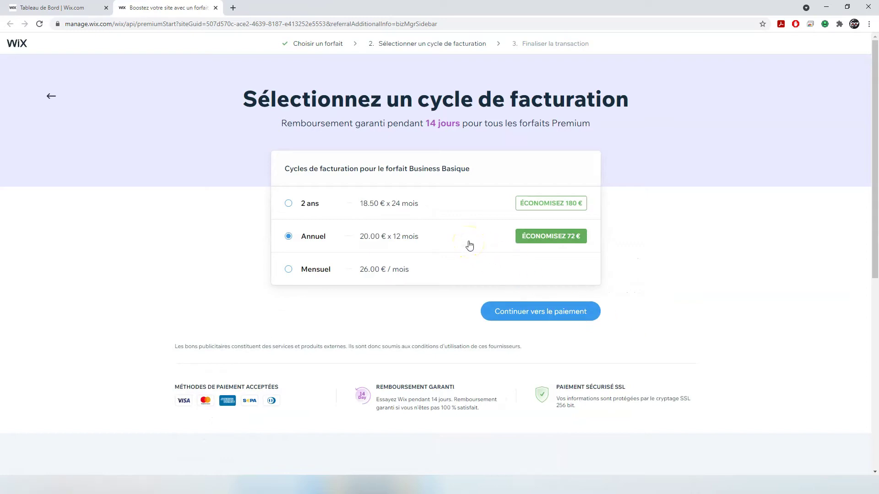
pyautogui.click(525, 312)
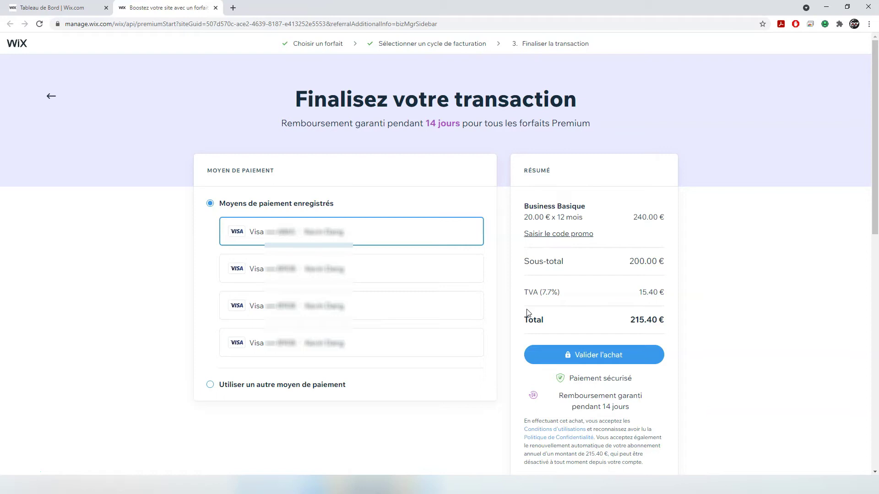
# Paste a promo code that brings the Business Basique total to 0.00 €
pyautogui.press('alt')
pyautogui.click(562, 234)
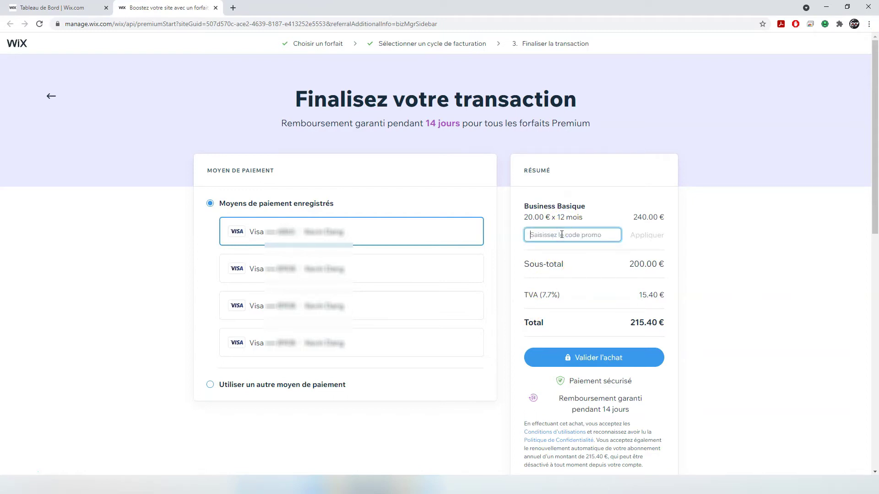
pyautogui.press('Return')
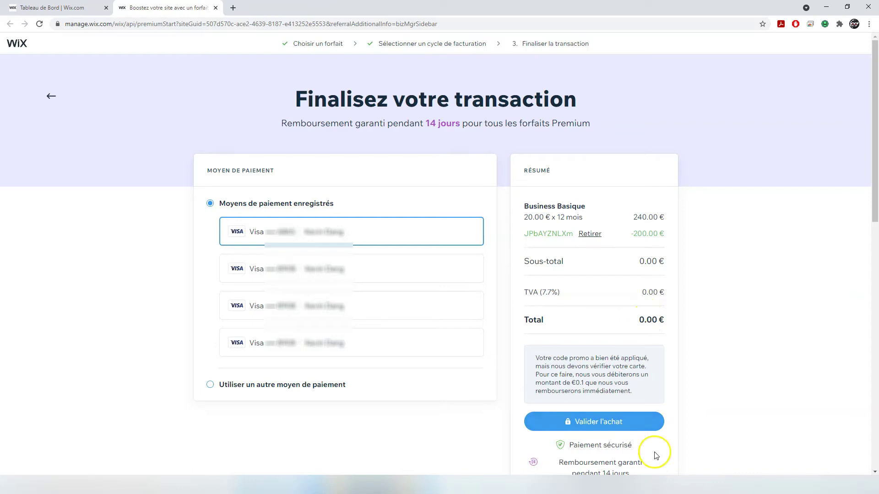
# Confirm the Premium purchase and enter nanmaisallo.com in the free-domain search
pyautogui.click(624, 432)
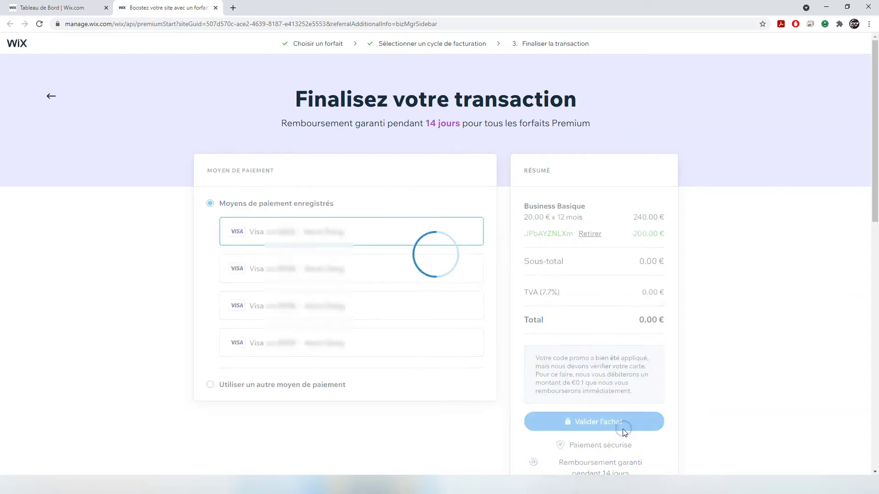
pyautogui.click(401, 308)
pyautogui.write('nanmaisallo.com')
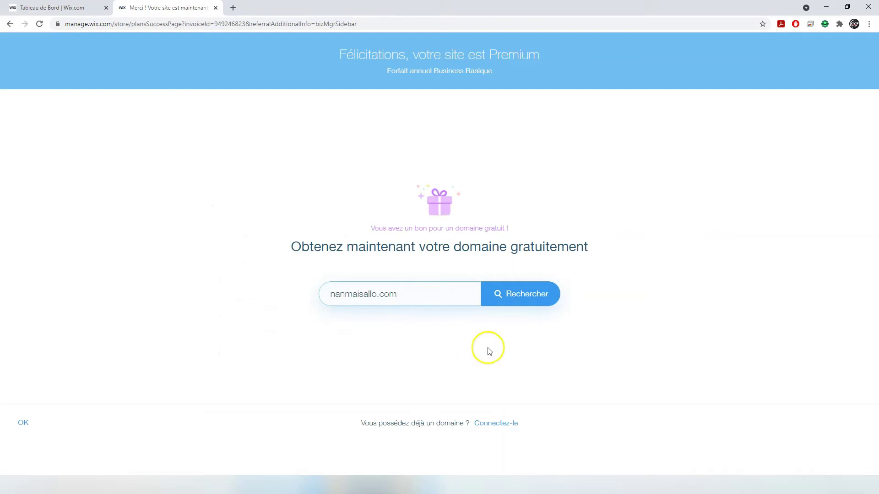
# Confirm nanmaisallo.com is available, claim it, and choose a 1-year registration period
pyautogui.click(516, 297)
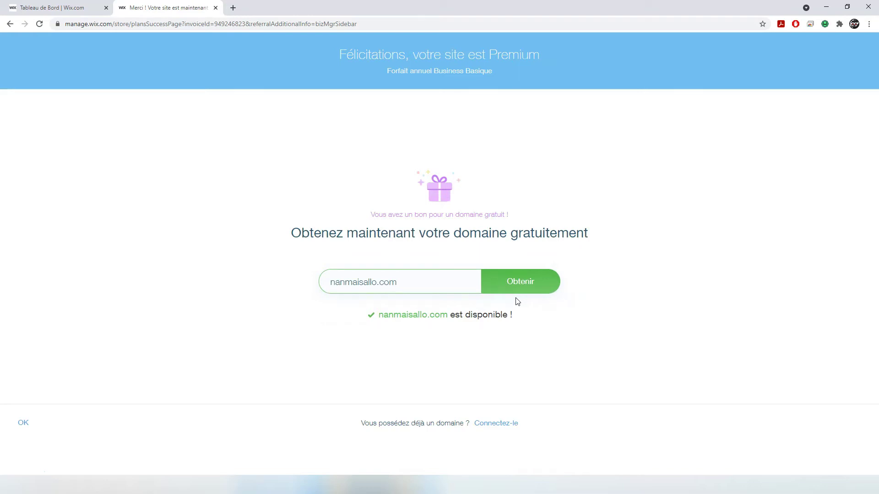
pyautogui.click(520, 288)
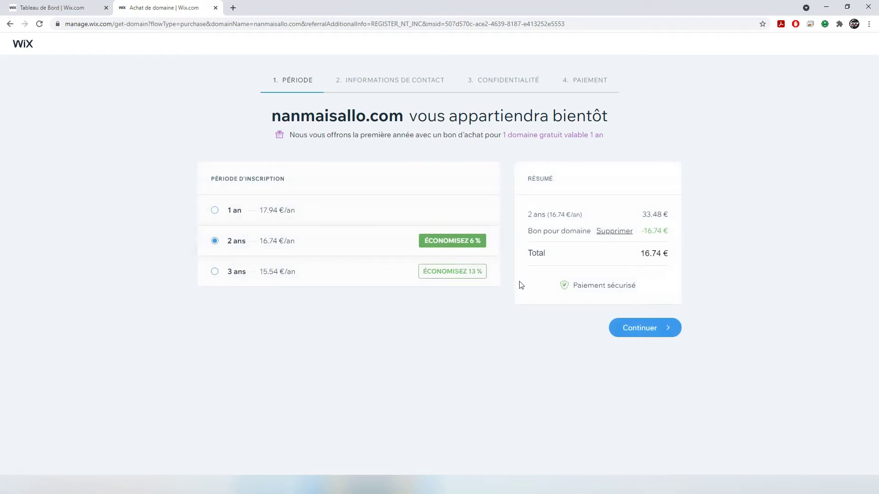
pyautogui.click(214, 210)
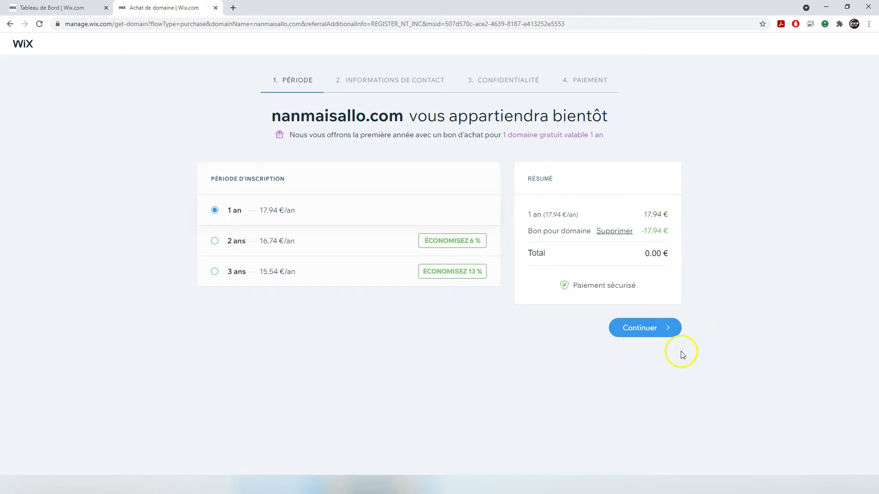
# Accept the contact details, choose public registration, and confirm the 0.00 € nanmaisallo.com purchase
pyautogui.click(634, 328)
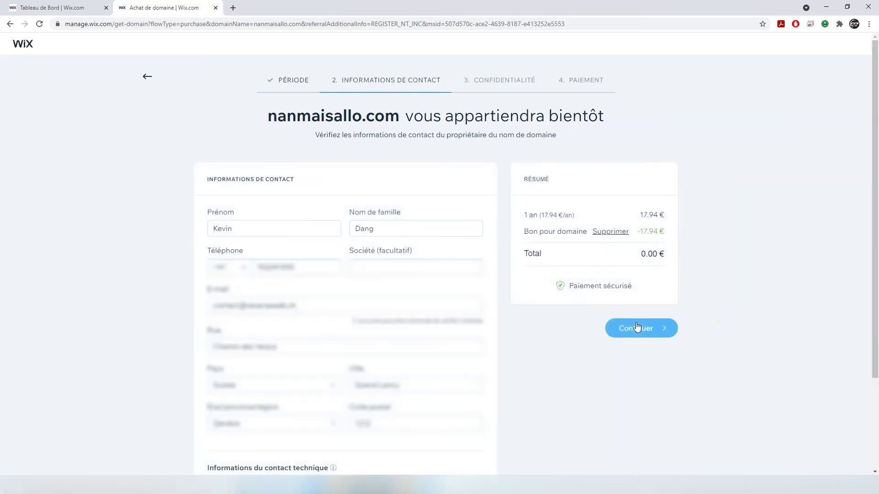
pyautogui.click(636, 327)
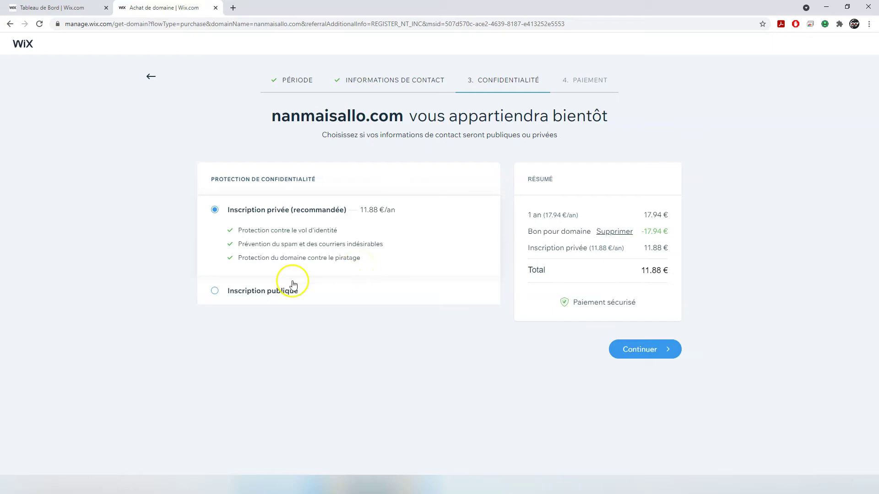
pyautogui.click(218, 296)
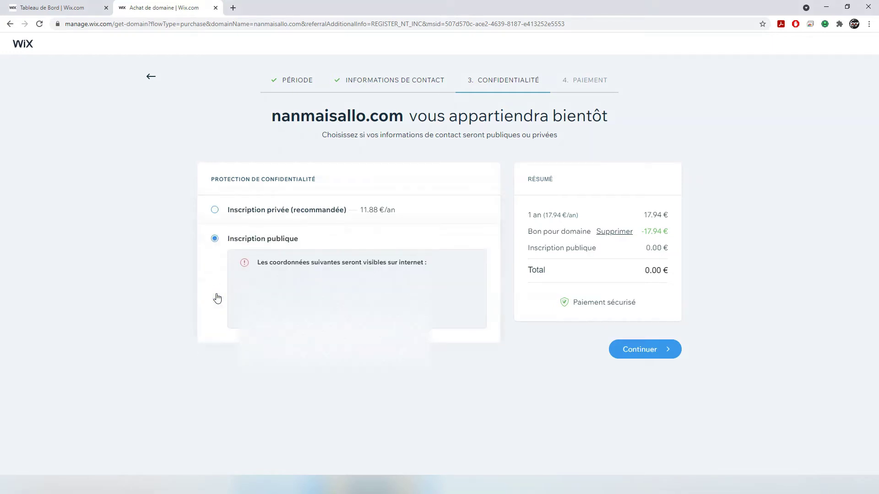
pyautogui.click(645, 352)
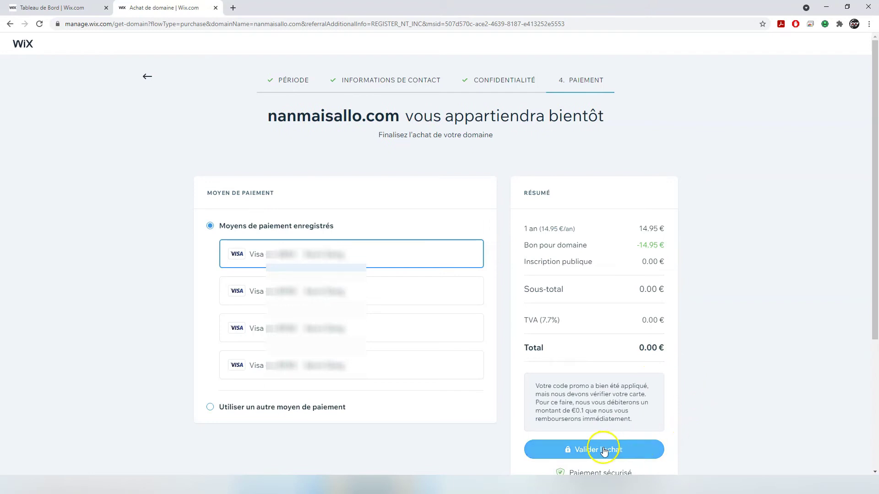
pyautogui.click(604, 450)
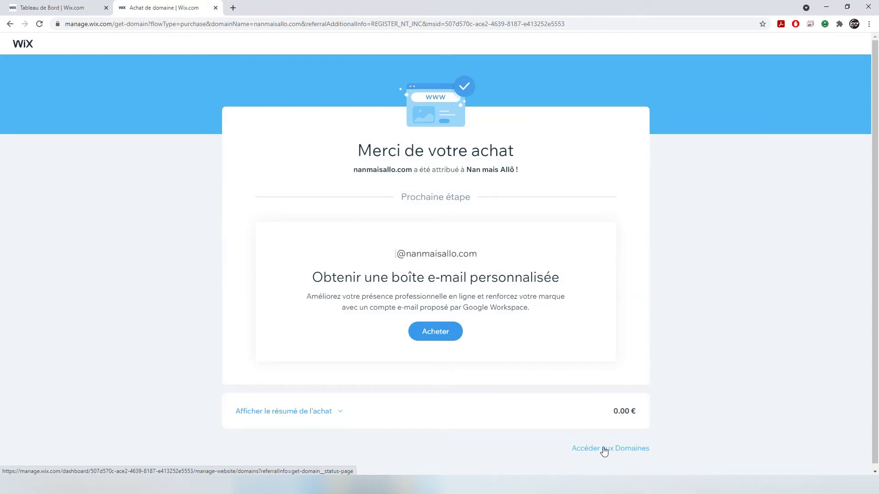
# View nanmaisallo.com's status on the Domaines page, then go back to the Tableau de bord
pyautogui.click(605, 449)
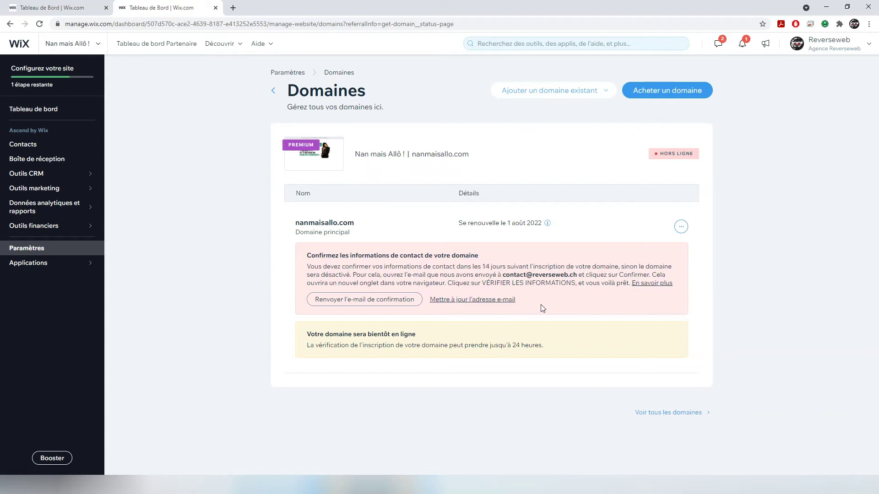
pyautogui.click(552, 352)
pyautogui.click(551, 355)
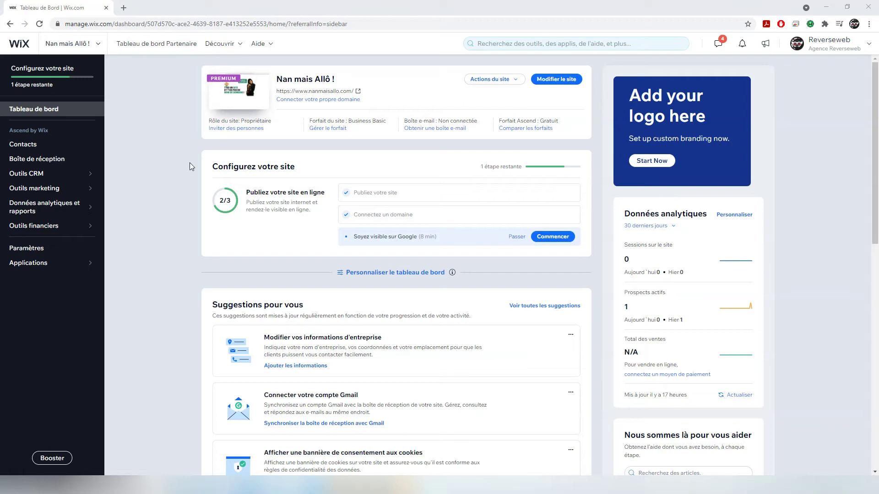
# Search 'domaine' in the dashboard and choose to buy a new domain from Domaines settings
pyautogui.click(522, 40)
pyautogui.write('domaine')
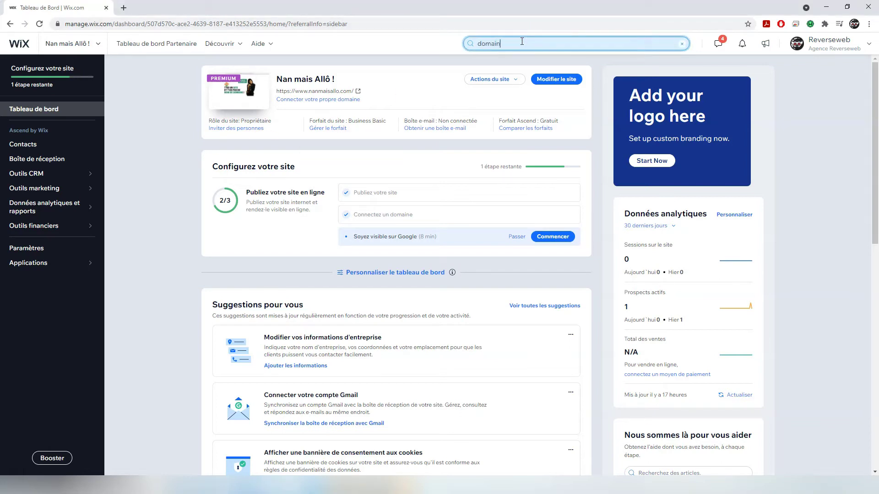
pyautogui.click(520, 84)
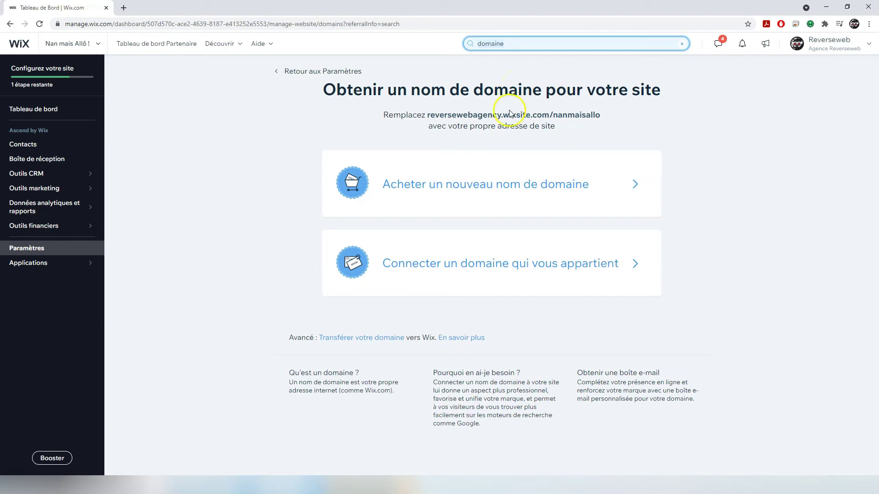
pyautogui.click(493, 161)
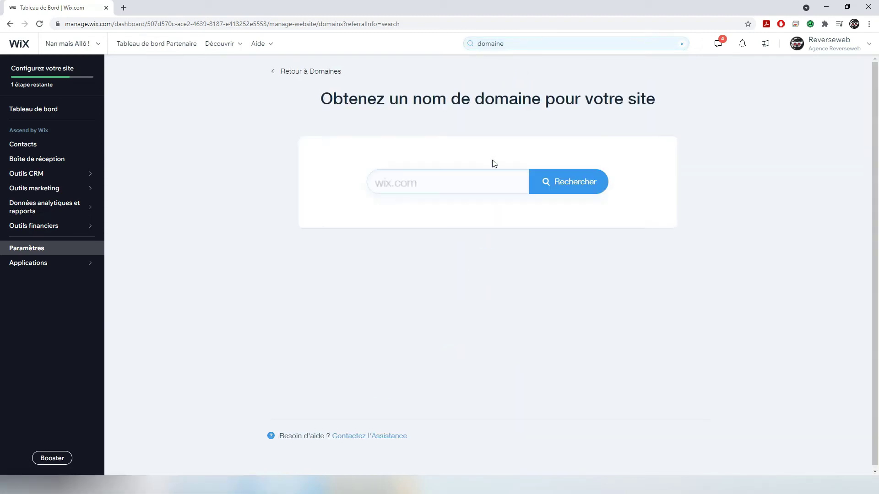
# Check whether nanmaisallo.fr is available
pyautogui.click(444, 187)
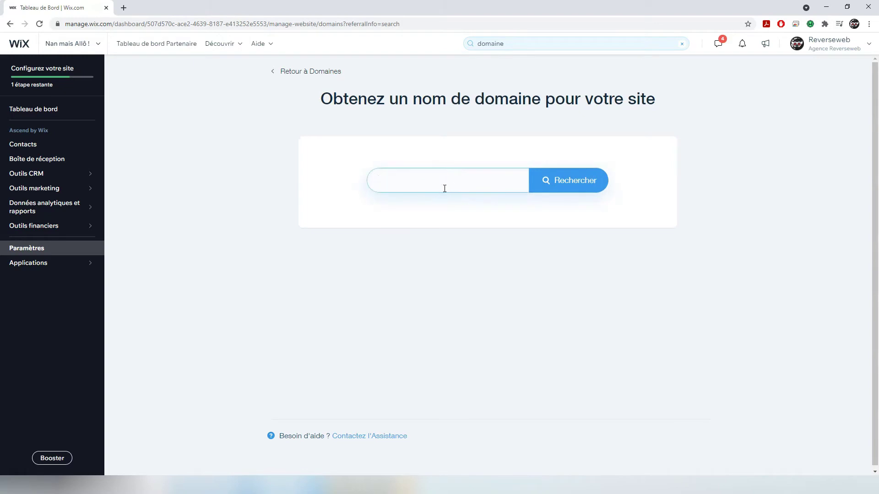
pyautogui.write('nanmaisallo.fr')
pyautogui.click(556, 189)
# Try to claim the available nanmaisallo.fr domain
pyautogui.click(584, 193)
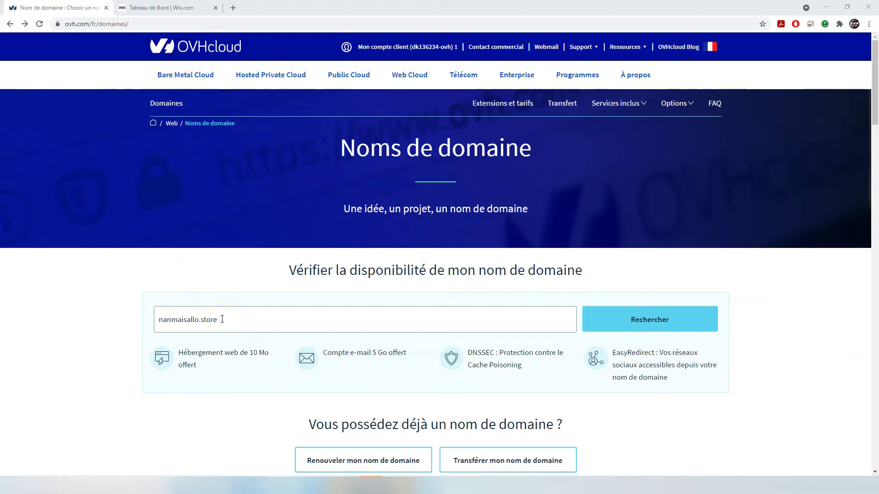
# Check nanmaisallo.store on OVHcloud, add it to the order, and proceed past options to payment
pyautogui.click(634, 322)
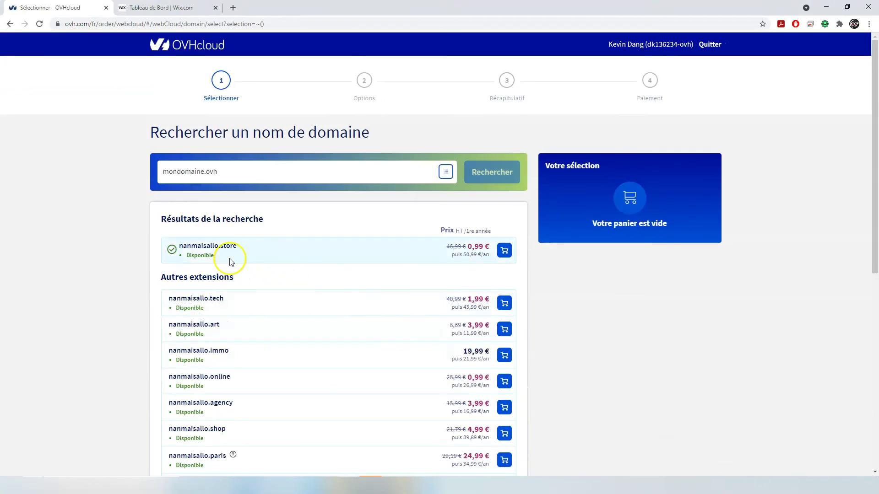
pyautogui.click(505, 253)
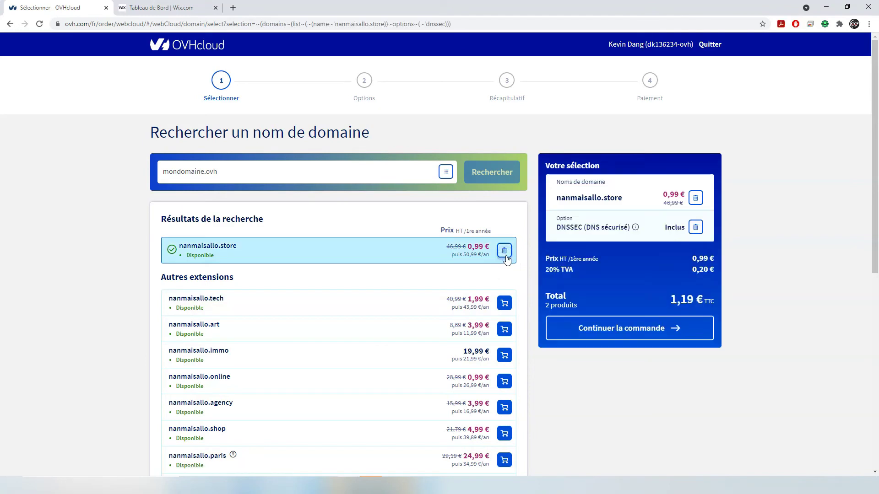
pyautogui.click(646, 337)
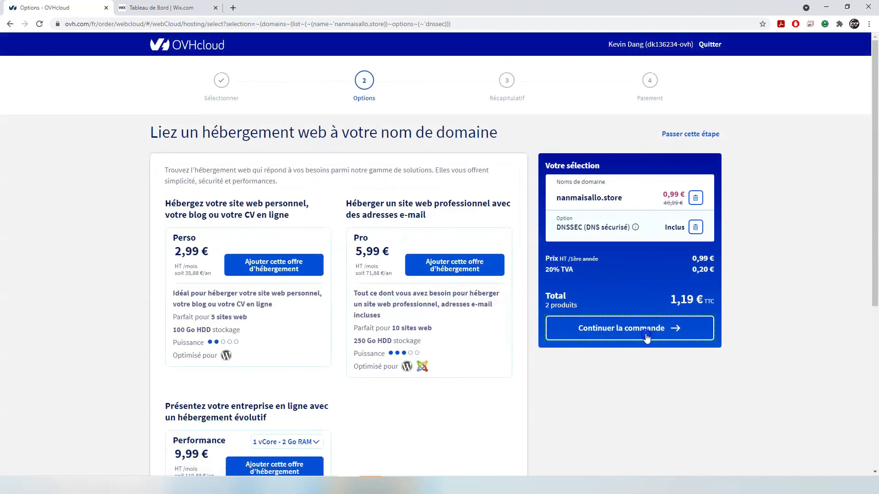
pyautogui.click(645, 337)
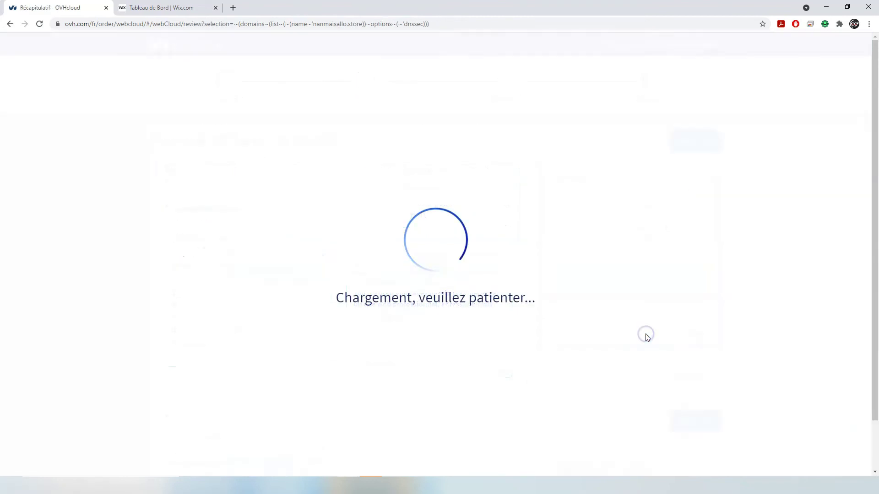
pyautogui.click(682, 427)
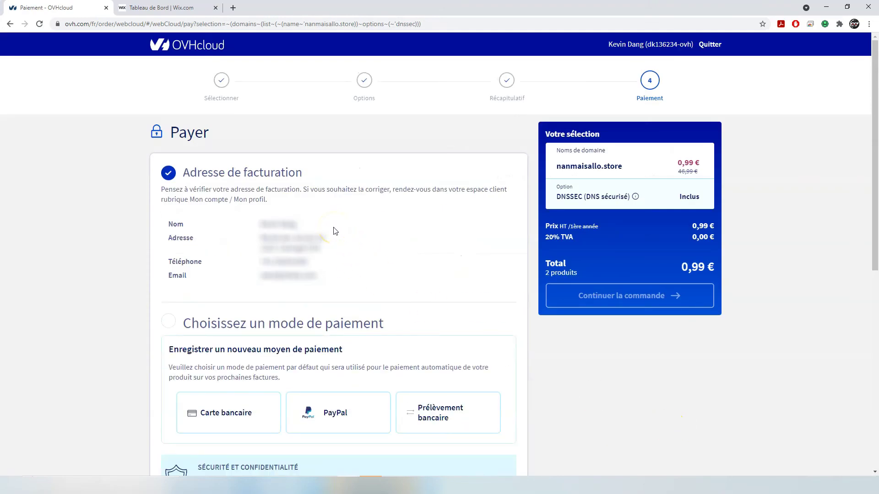
# Pay by bank card after accepting both terms, then view the order tracking page
pyautogui.click(243, 407)
pyautogui.scroll(-8, 243, 410)
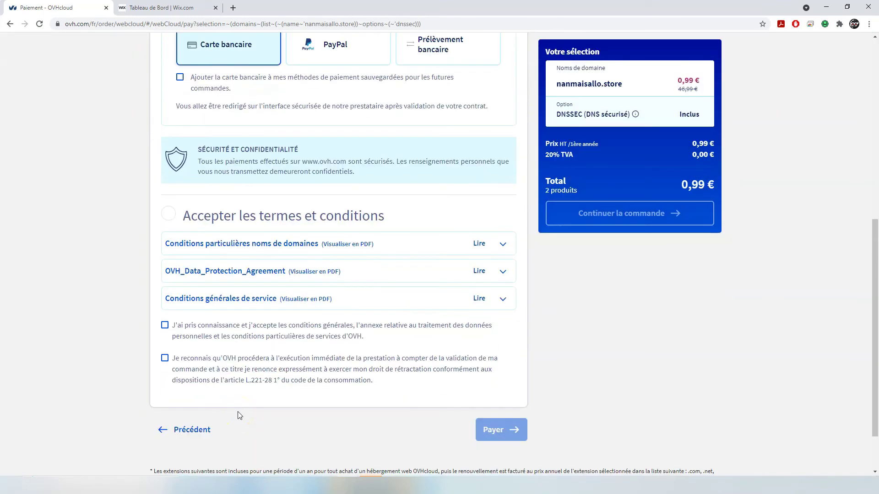
pyautogui.click(165, 325)
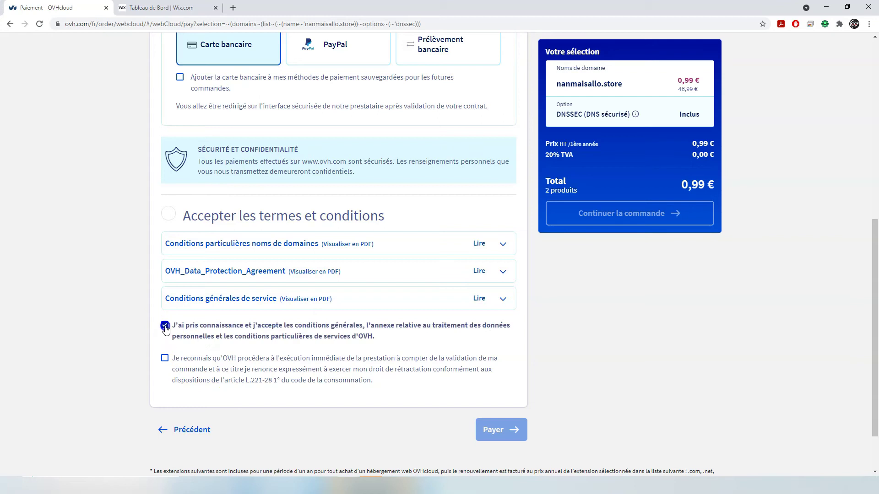
pyautogui.click(165, 357)
pyautogui.click(492, 435)
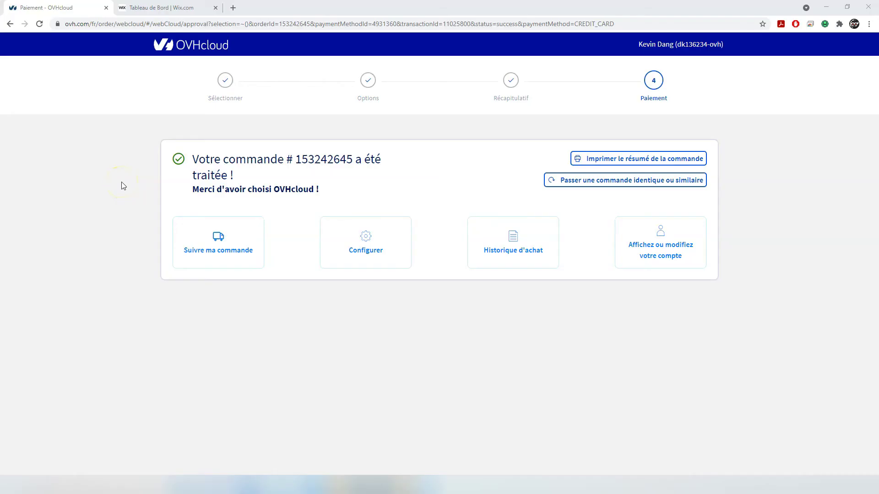
pyautogui.click(216, 237)
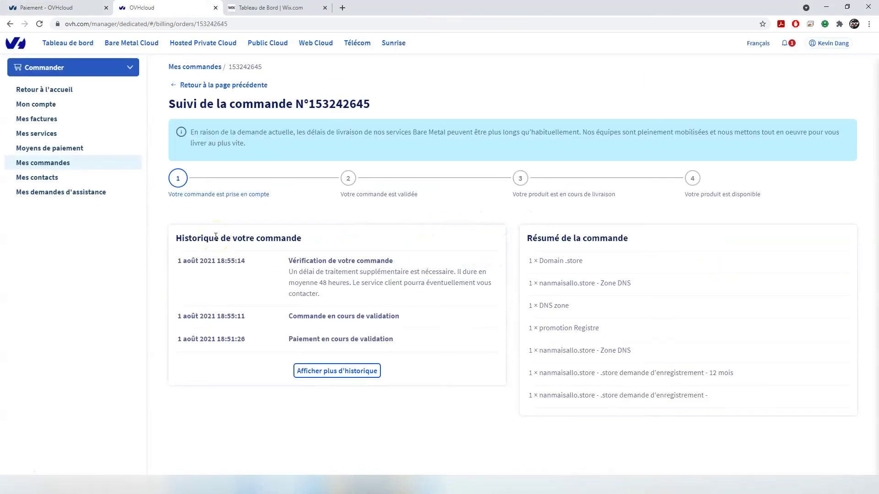
pyautogui.click(345, 292)
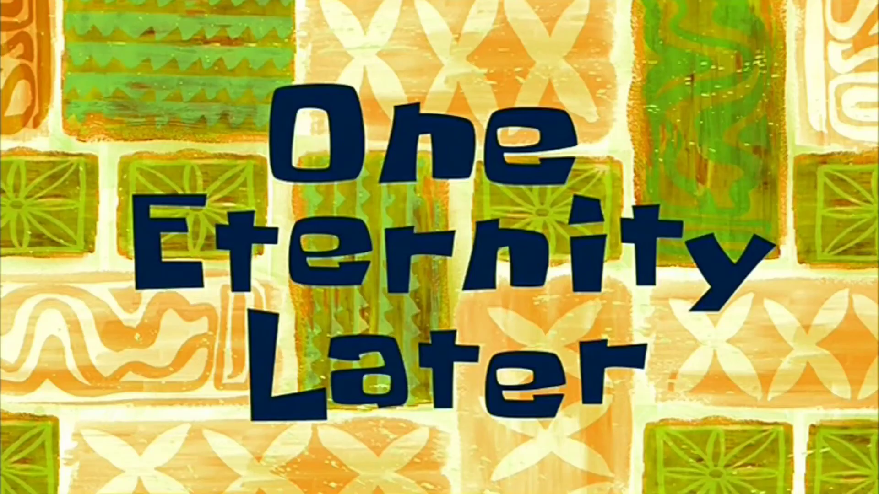
# Reload the tracking page to confirm the nanmaisallo.store order is fully delivered
pyautogui.click(115, 221)
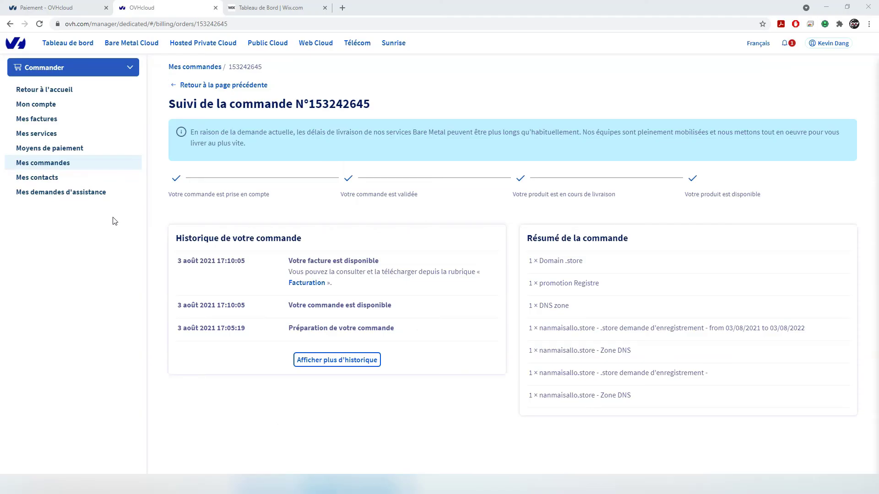
# Show nanmaisallo.store's Serveurs DNS in the OVHcloud dashboard, then return to the Wix tab
pyautogui.click(80, 51)
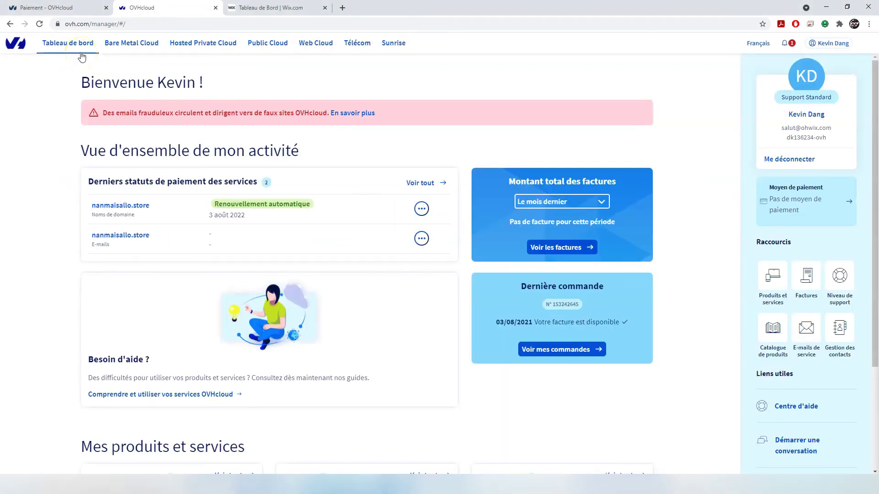
pyautogui.click(114, 208)
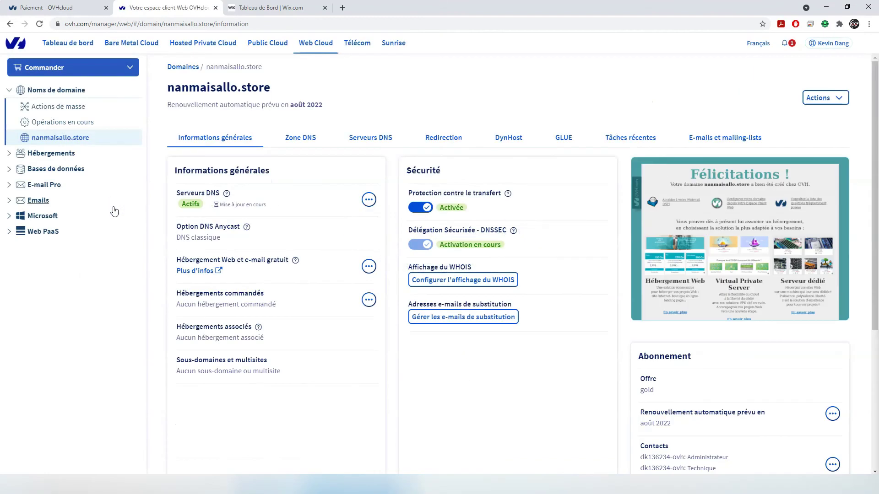
pyautogui.click(376, 138)
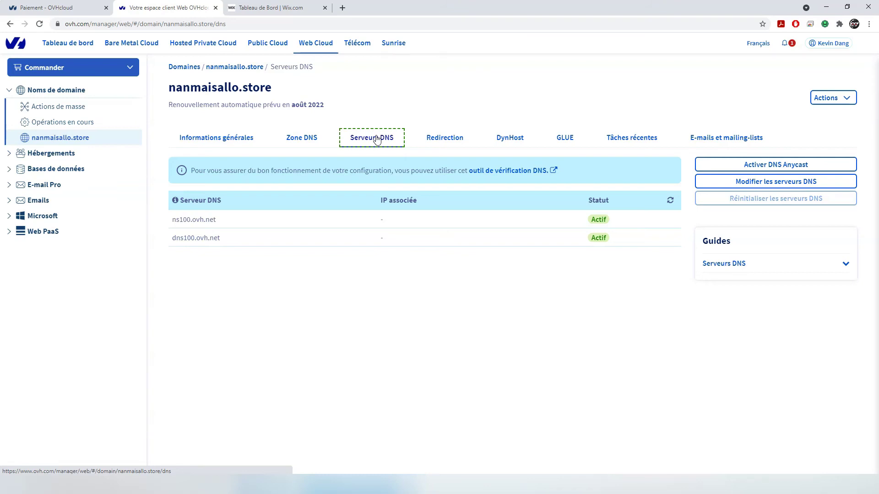
pyautogui.click(295, 7)
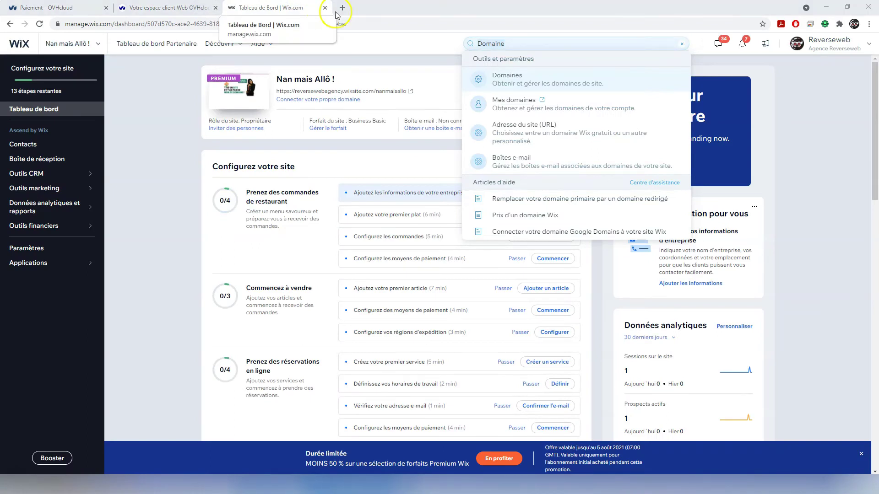
# From Domaines, start connecting the owned domain nanmaisallo.store to the Wix site
pyautogui.click(518, 78)
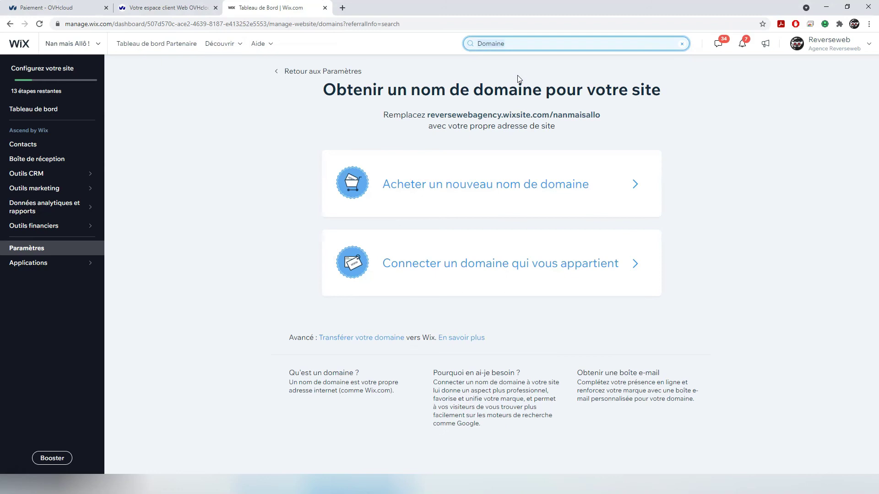
pyautogui.click(501, 253)
pyautogui.click(364, 140)
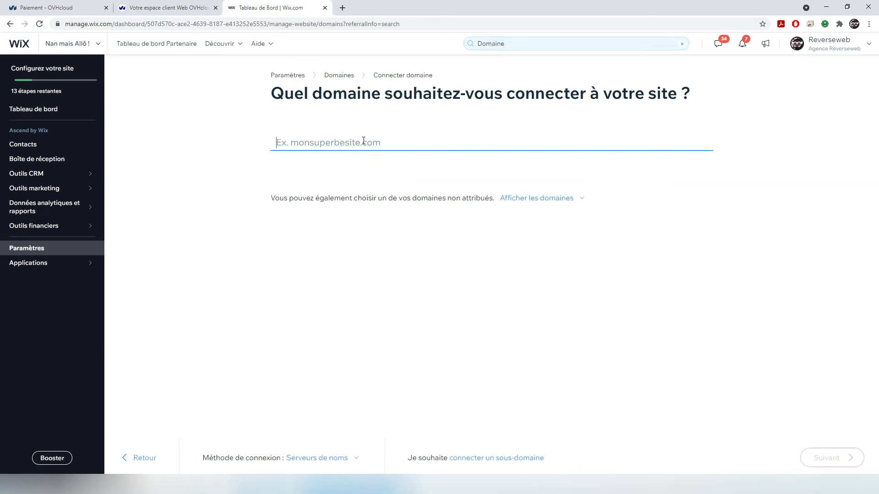
pyautogui.write('nanmaisallo.store')
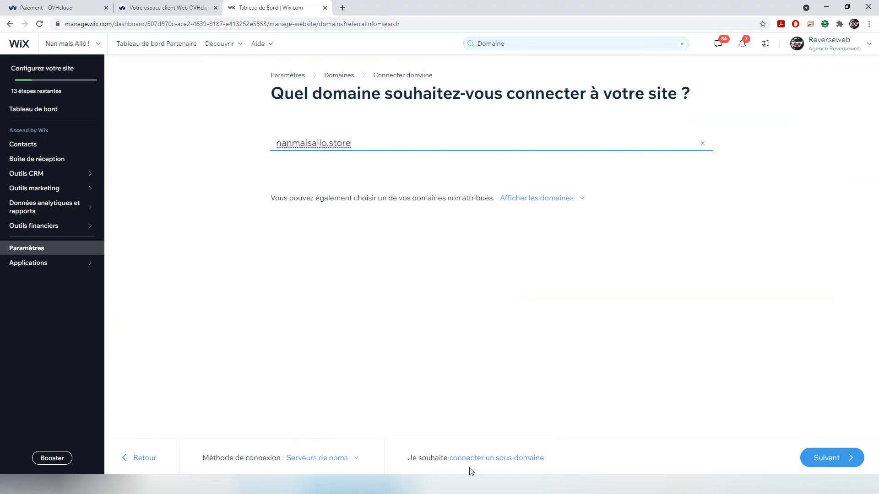
# Confirm Wix's nameserver setup steps 1–3 and copy ns0.wixdns.net for use in OVHcloud
pyautogui.click(839, 460)
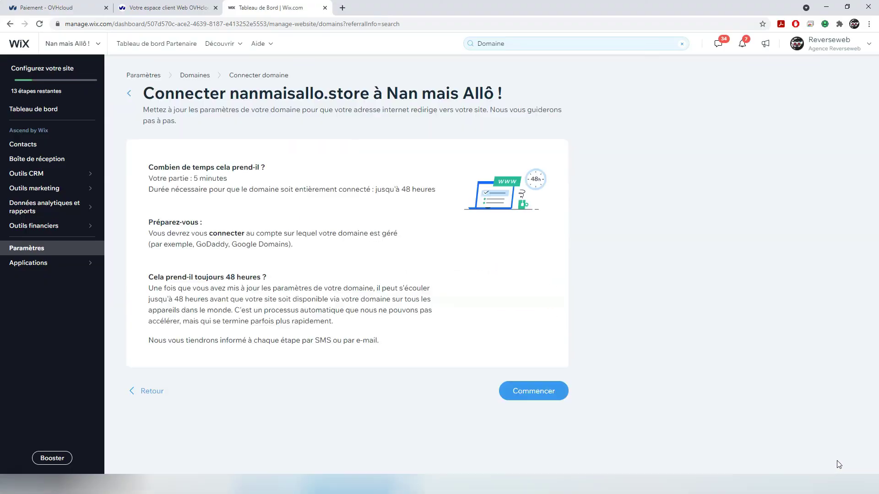
pyautogui.click(543, 393)
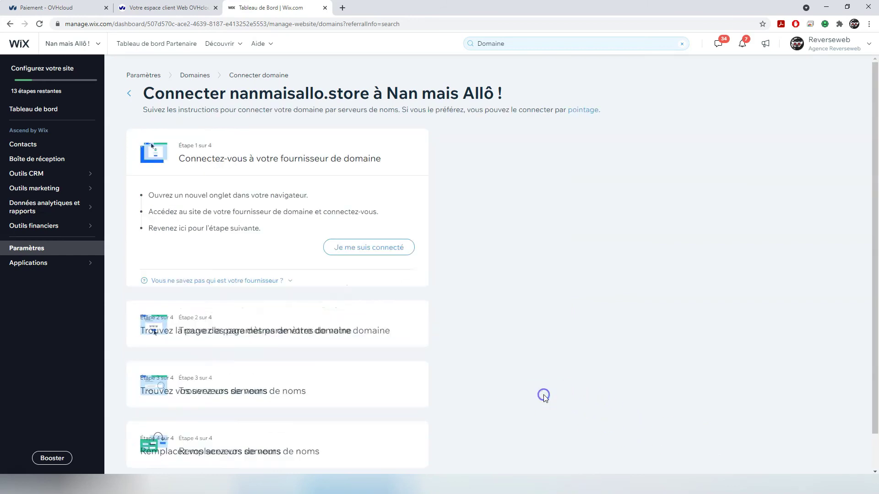
pyautogui.click(378, 252)
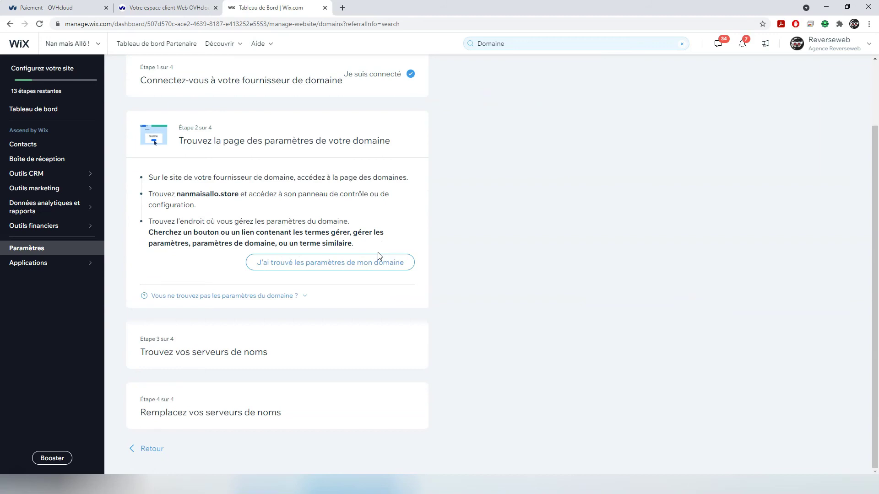
pyautogui.click(374, 264)
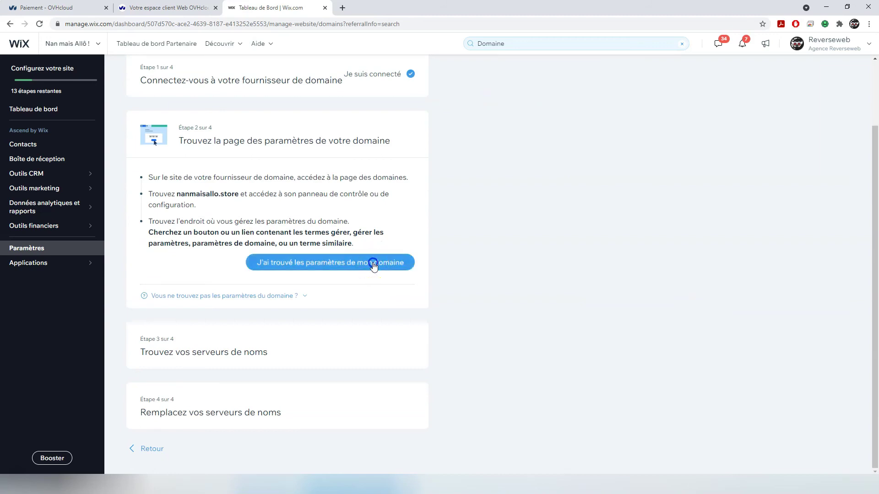
pyautogui.click(378, 339)
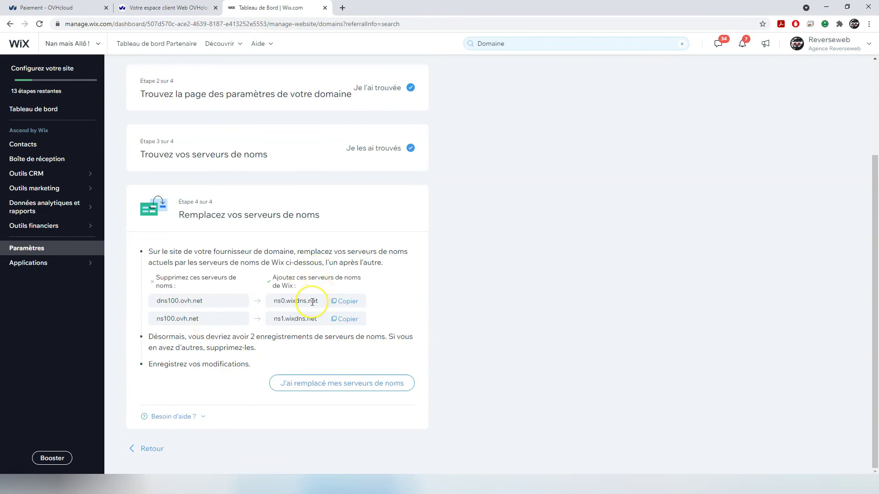
pyautogui.click(340, 303)
pyautogui.click(176, 10)
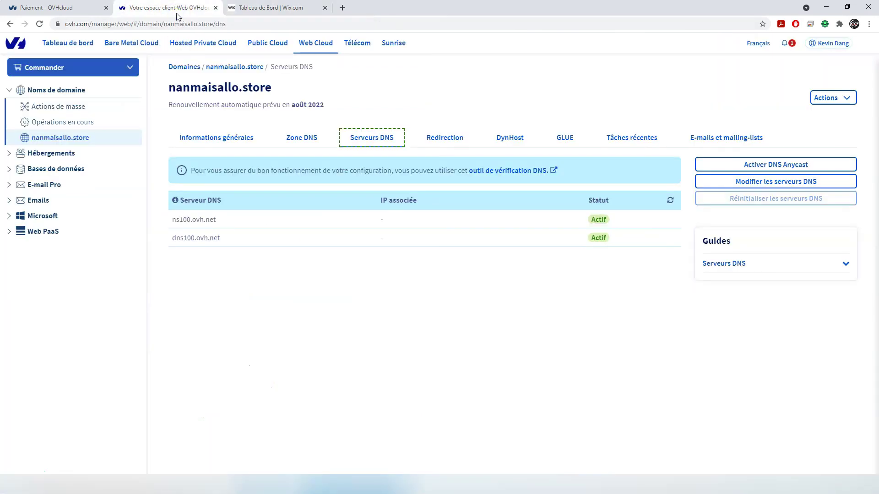
# Replace the first OVHcloud DNS server ns100.ovh.net with ns0.wixdns.net
pyautogui.click(759, 181)
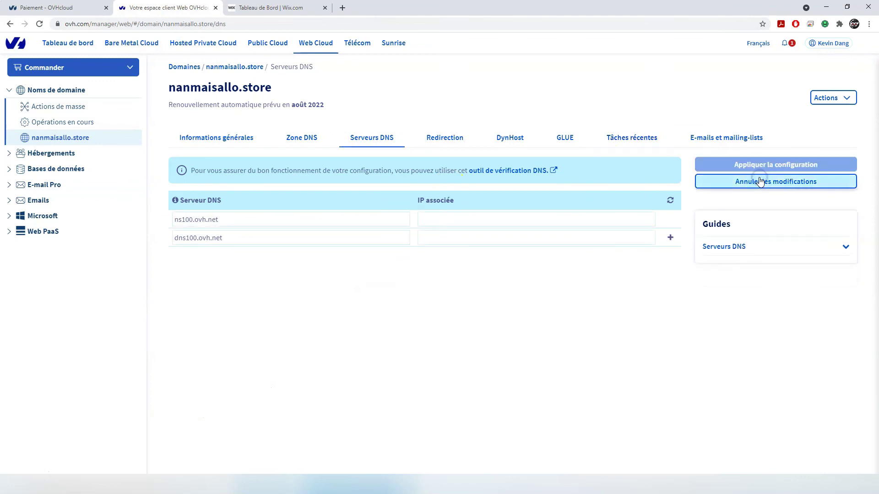
pyautogui.click(246, 215)
pyautogui.moveTo(246, 216); pyautogui.dragTo(155, 226)
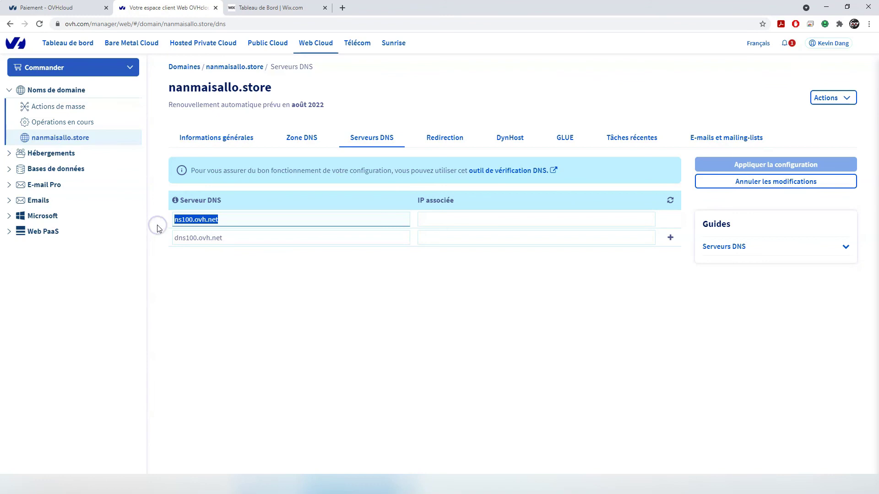
pyautogui.write('ns0.wixdns.net')
# Replace the second DNS server dns100.ovh.net with ns1.wixdns.net copied from Wix
pyautogui.click(247, 7)
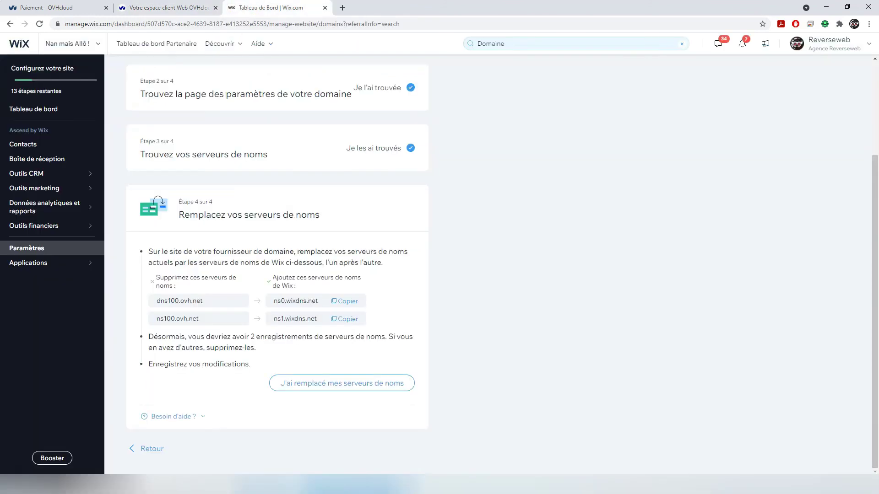
pyautogui.click(348, 321)
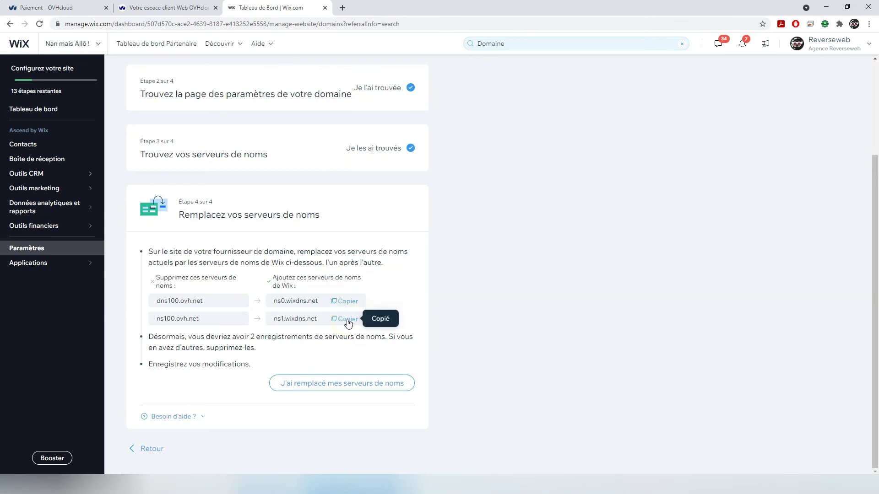
pyautogui.click(166, 10)
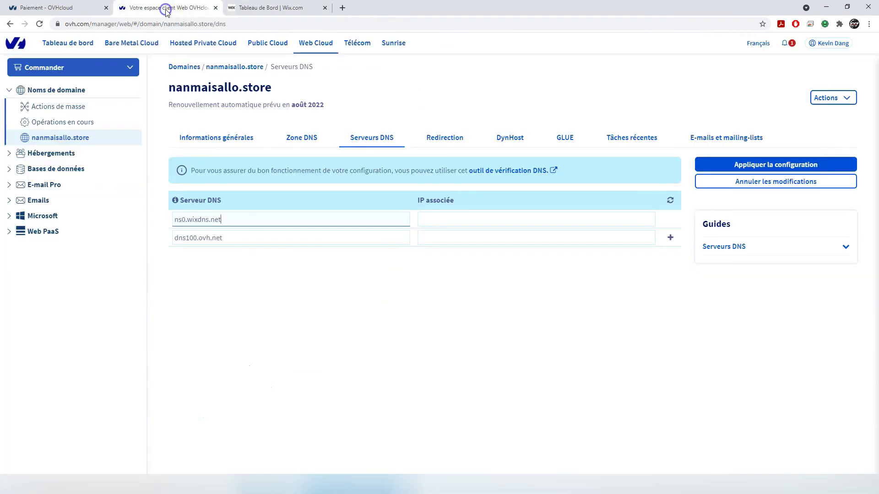
pyautogui.moveTo(235, 242); pyautogui.dragTo(163, 240)
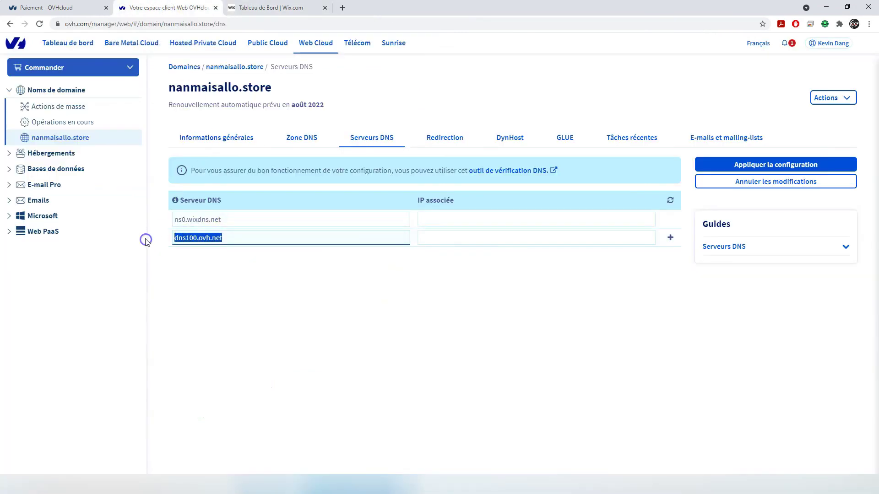
pyautogui.write('ns1.wixdns.net')
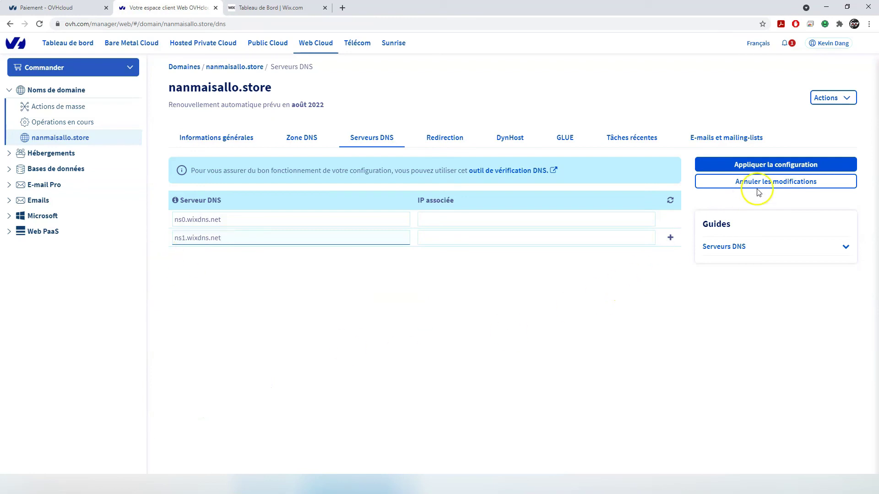
# Apply the new nameserver configuration and mark the nameservers as replaced in Wix
pyautogui.click(779, 173)
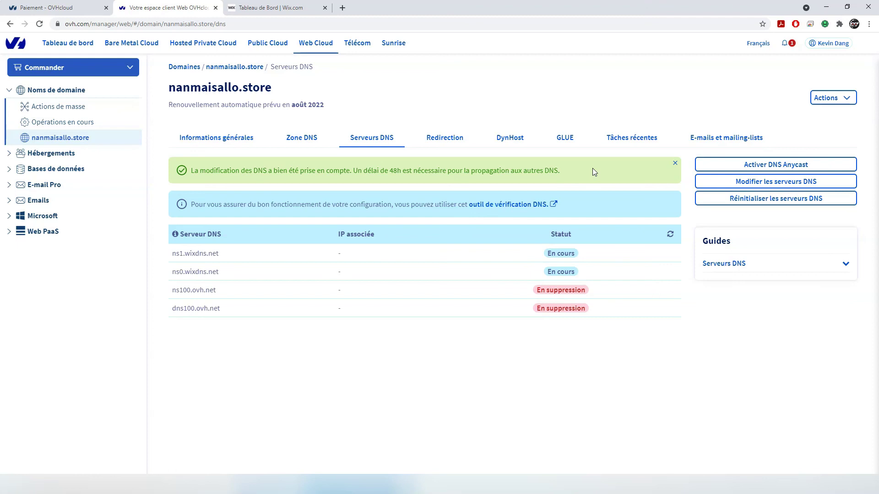
pyautogui.click(277, 8)
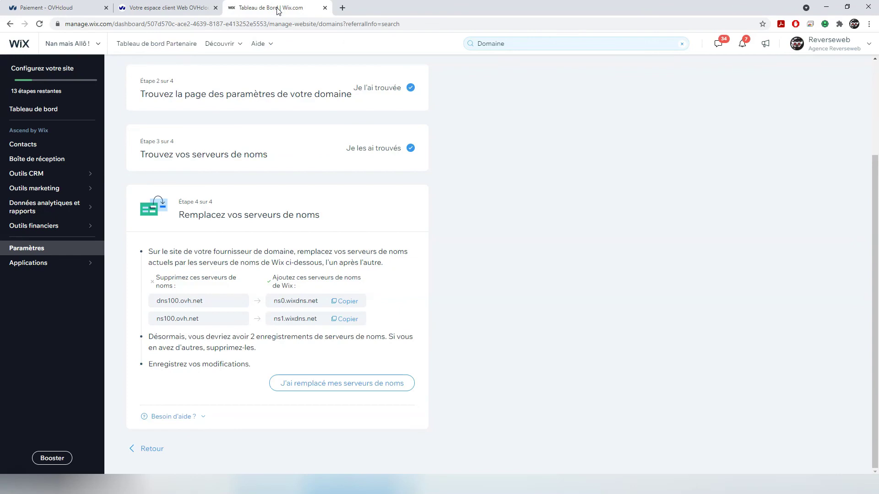
pyautogui.click(355, 387)
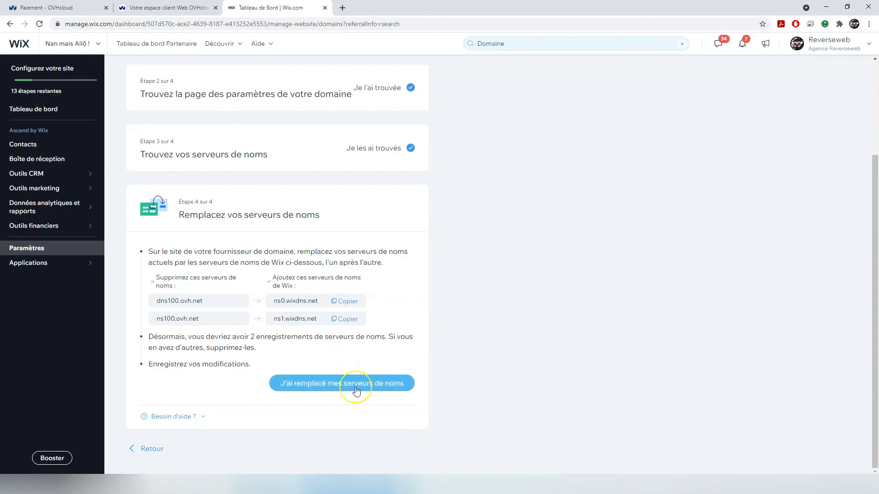